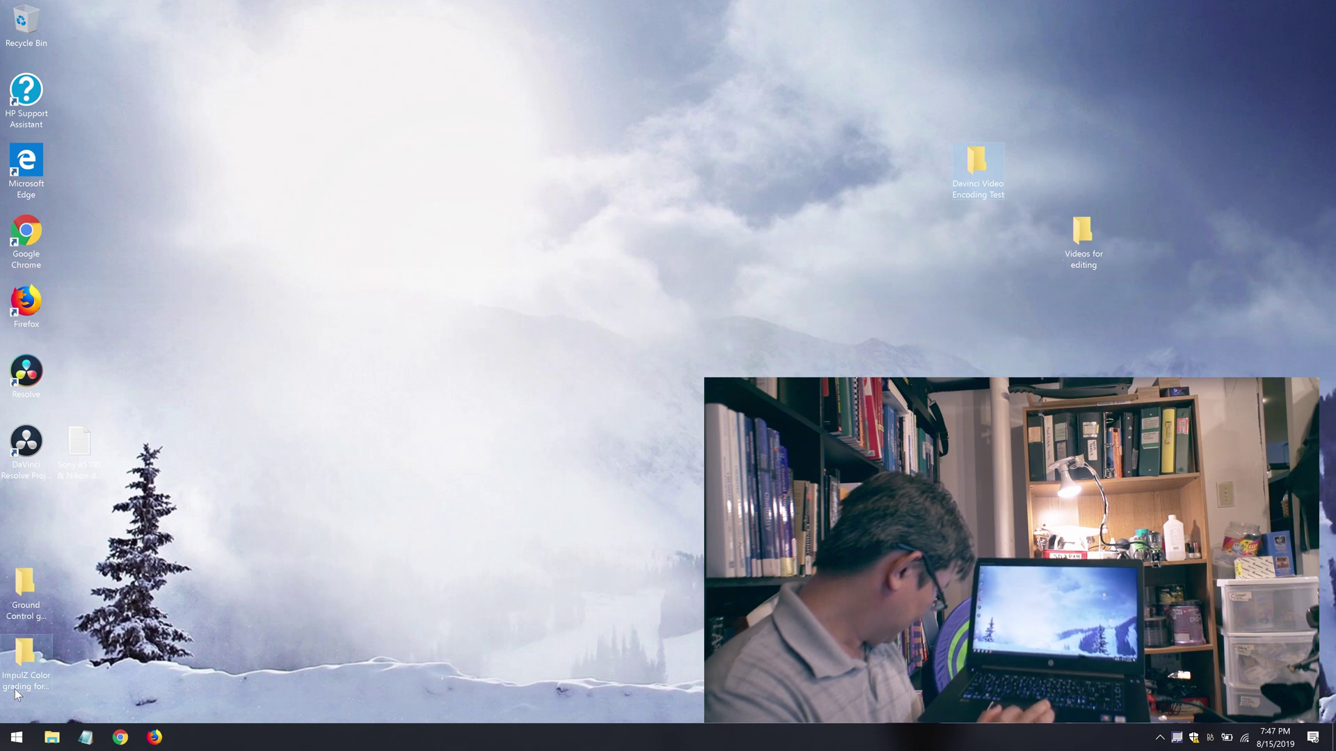
Step: Open Advanced display settings via the desktop's Display settings to view both 3840×2160 displays
left_click(15, 739)
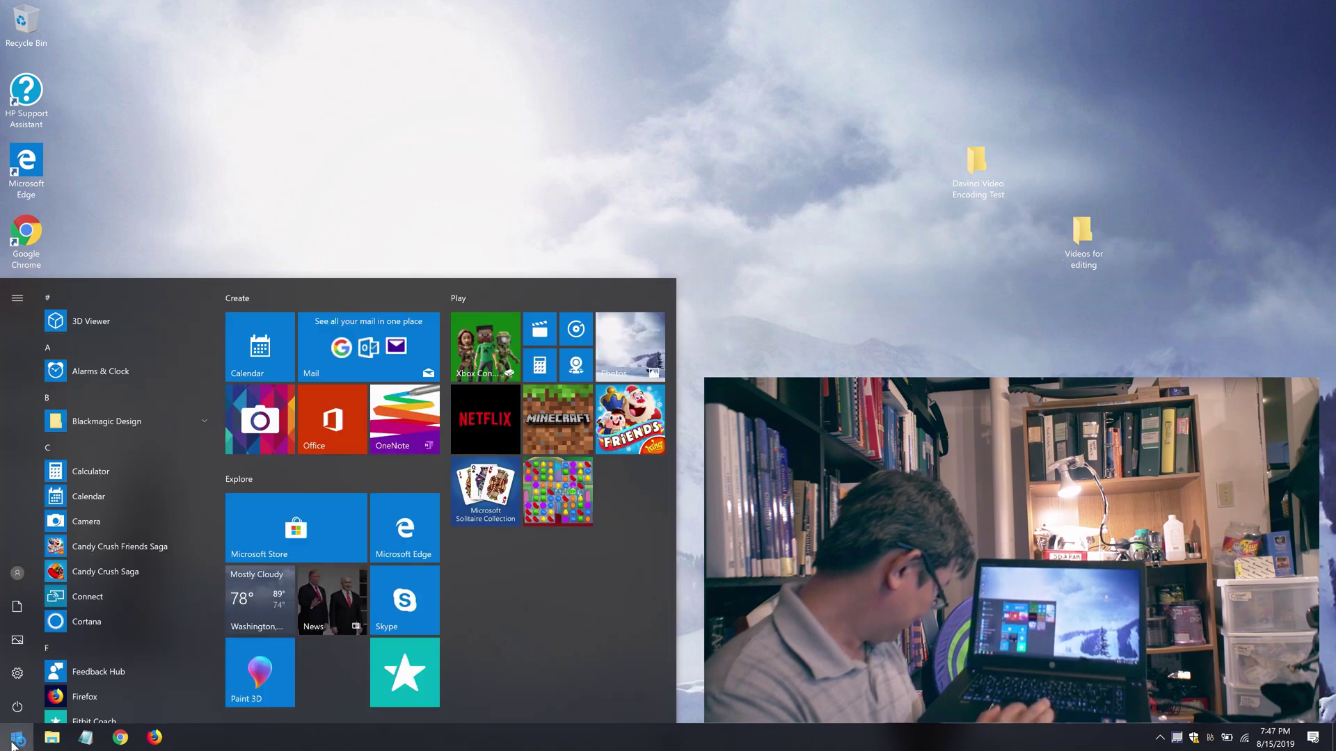
key("Escape")
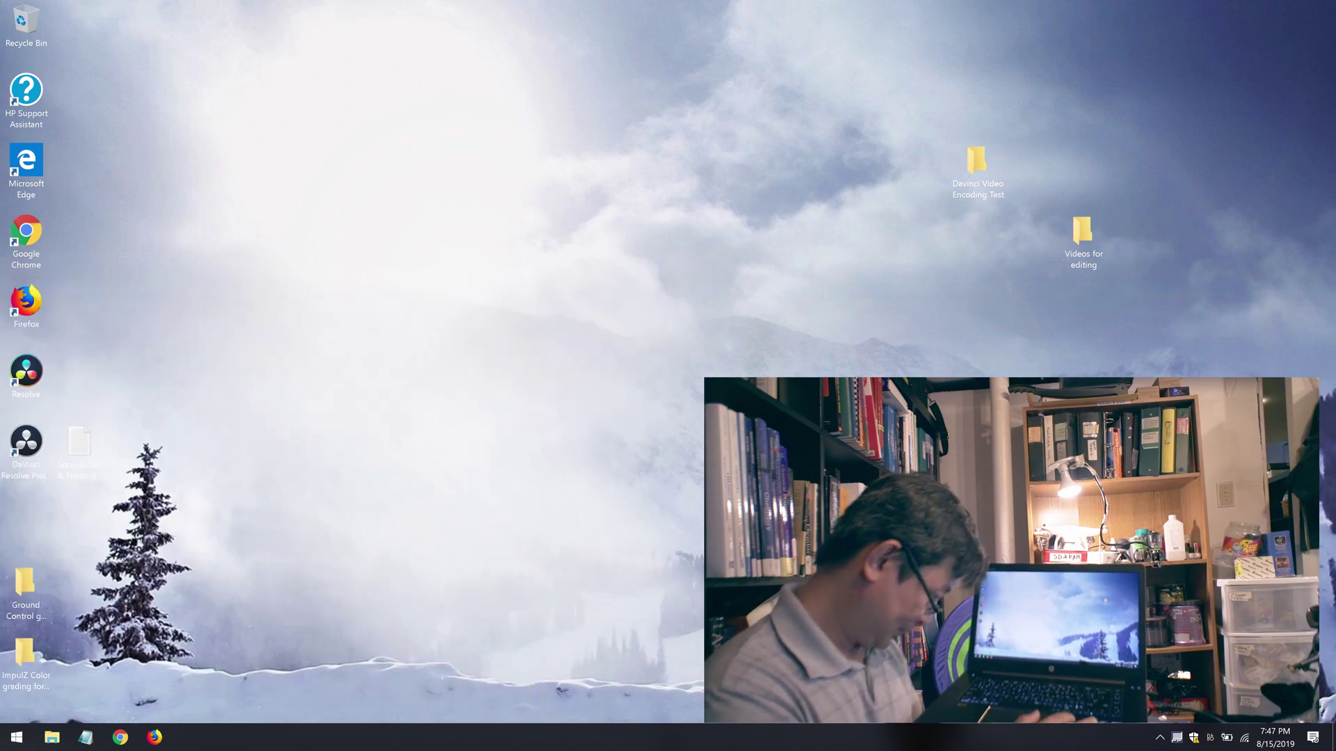
right_click(735, 331)
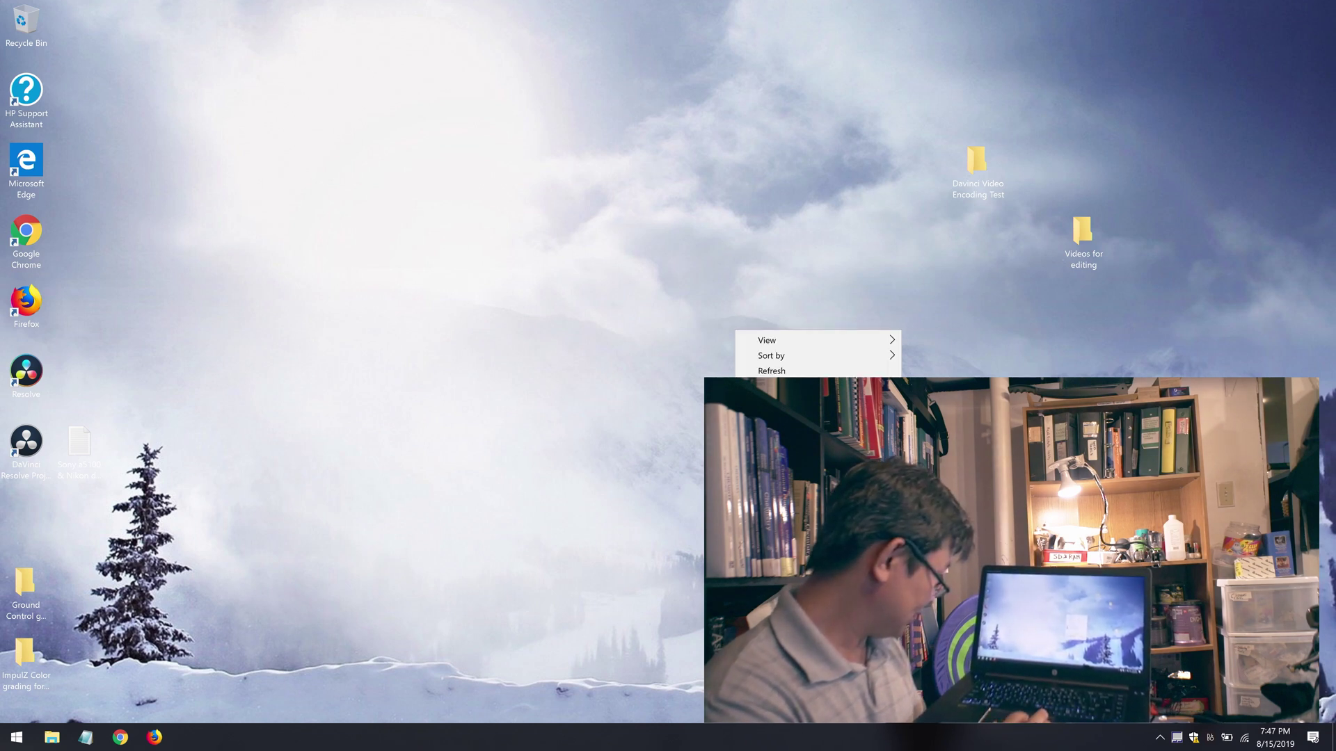
left_click(782, 493)
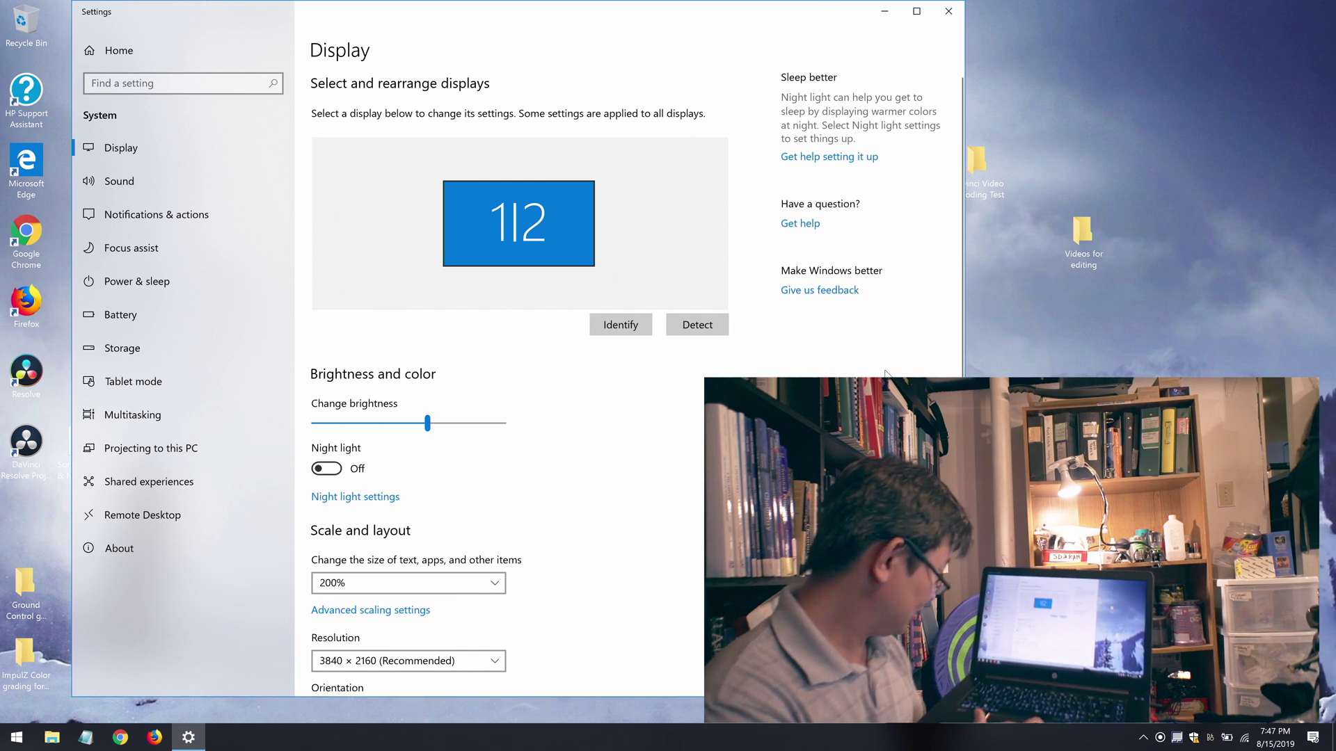
scroll(963, 374, "down", 3)
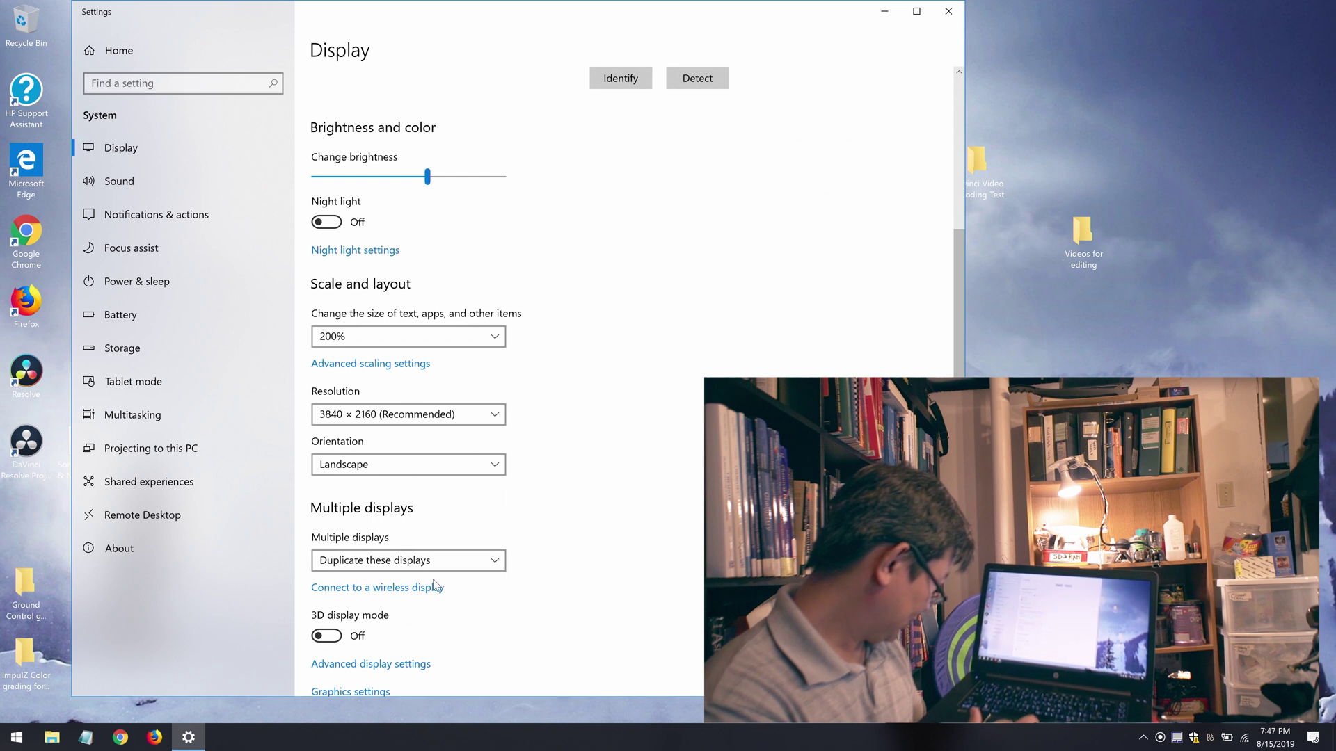
left_click(371, 668)
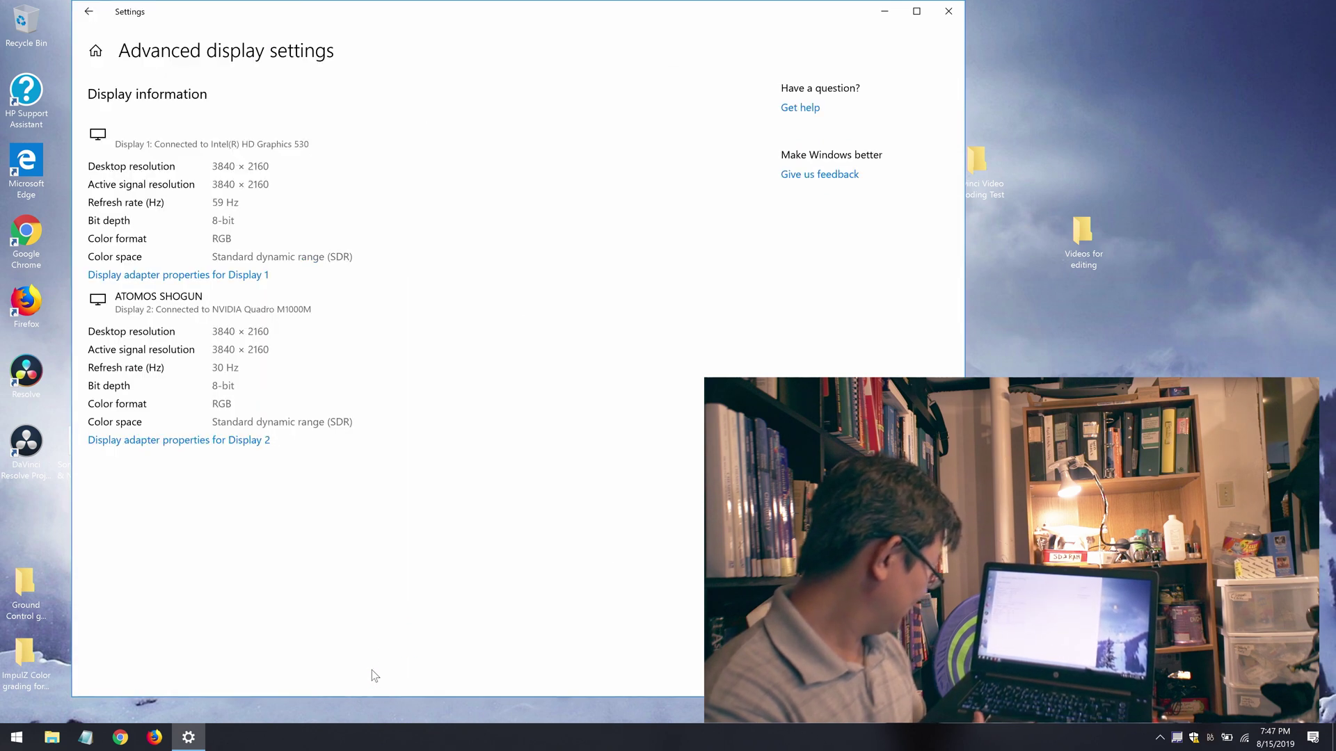